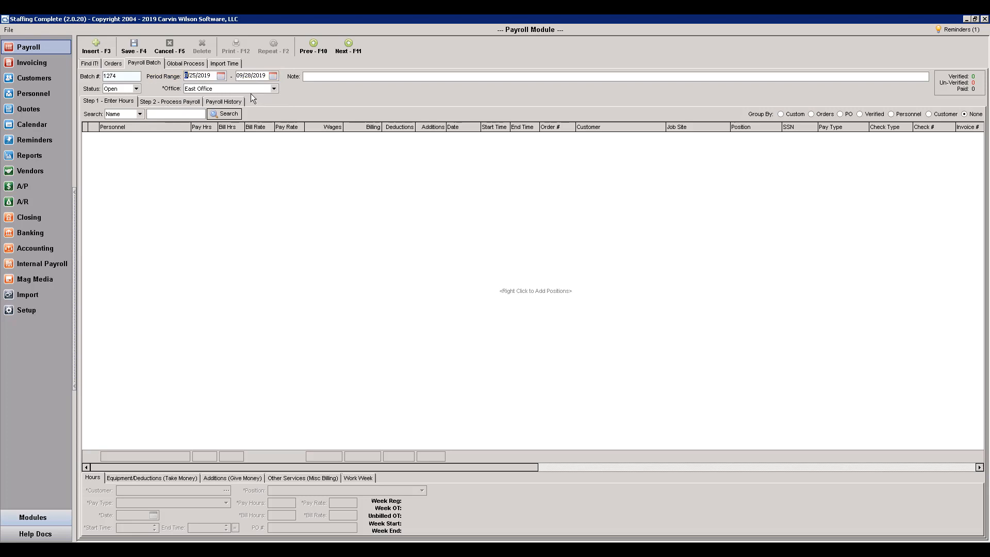
Set the payroll batch's office to East Office, enter the note "test" and save the batch.
left_click(274, 89)
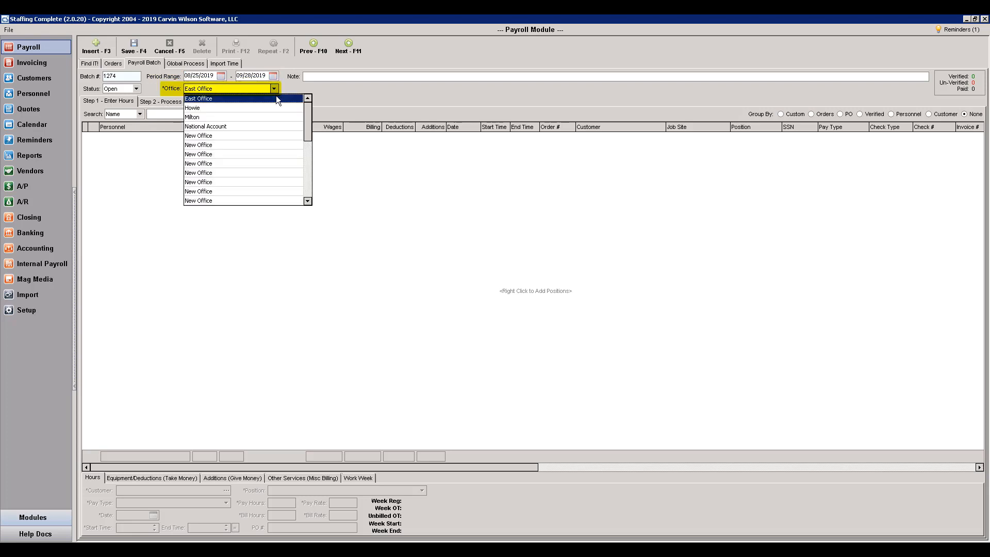
left_click(276, 98)
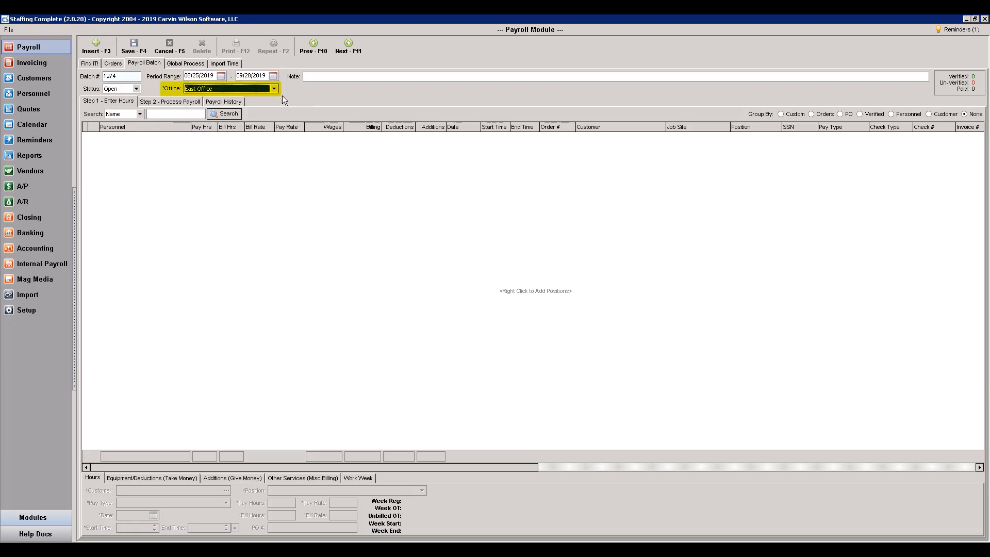
left_click(333, 77)
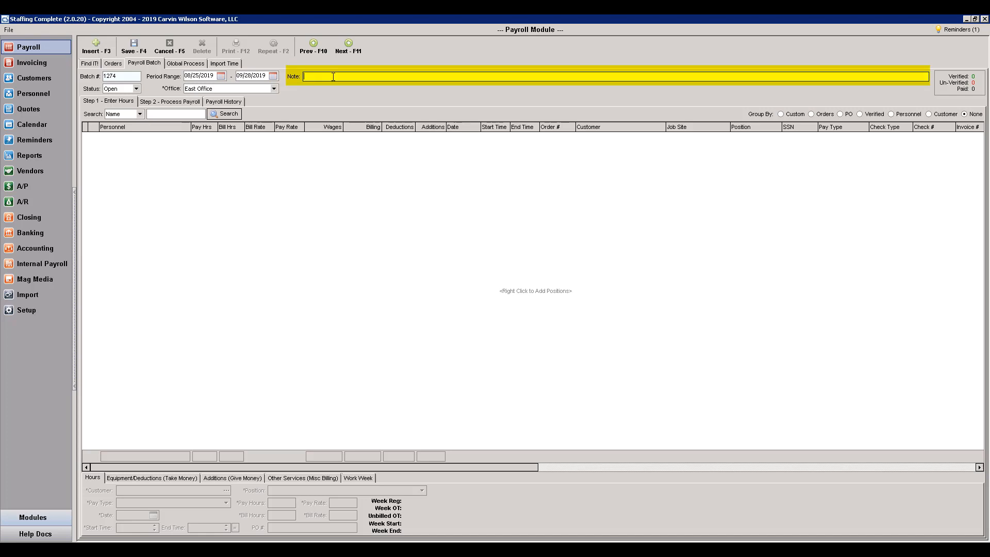
type("test")
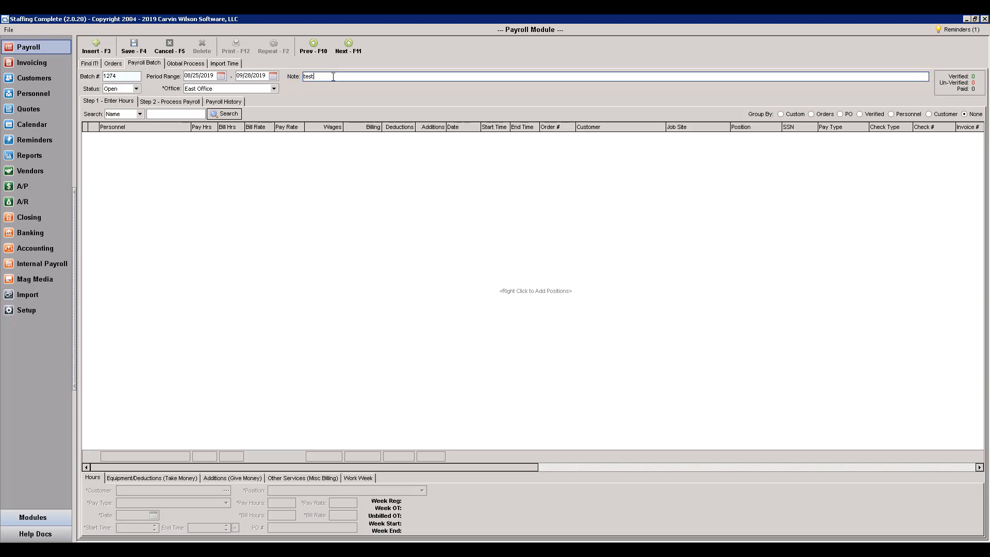
left_click(140, 46)
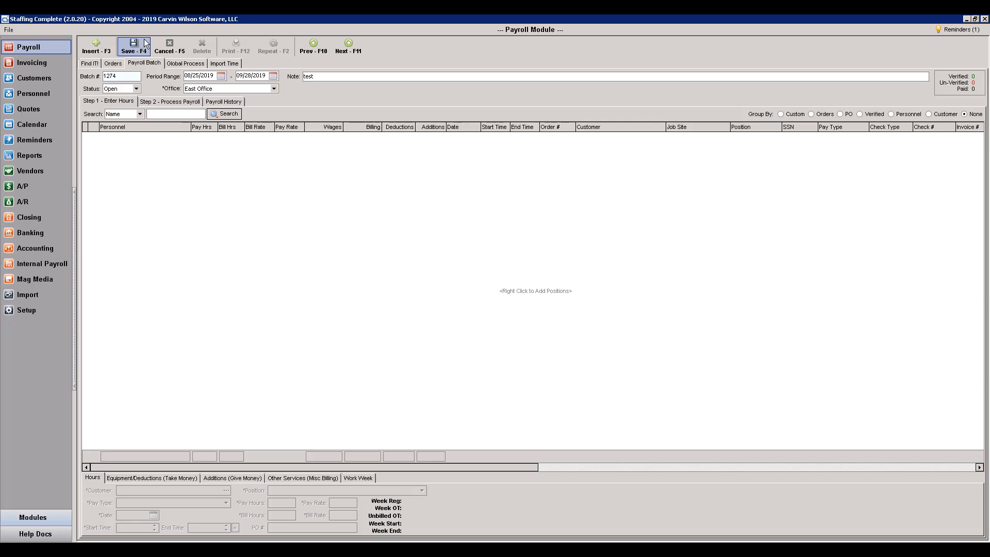
Search for order records to attach to the batch and exclude the first employee's 08/28/2019 record.
right_click(183, 237)
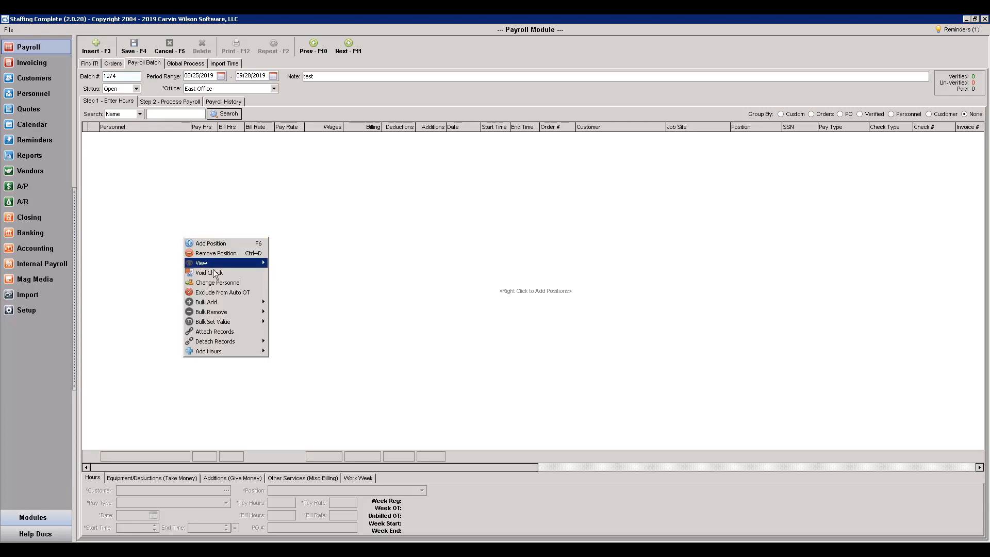
left_click(255, 333)
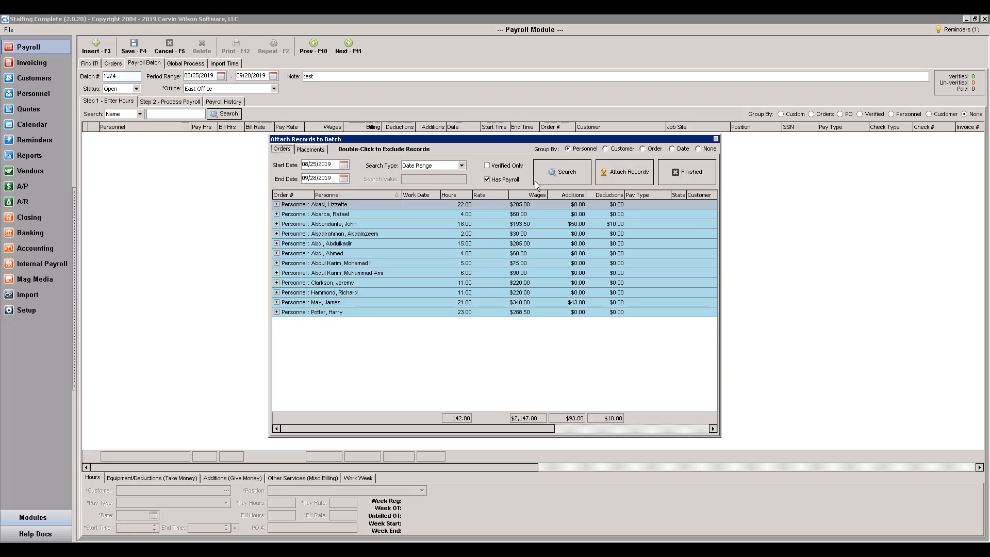
left_click(581, 178)
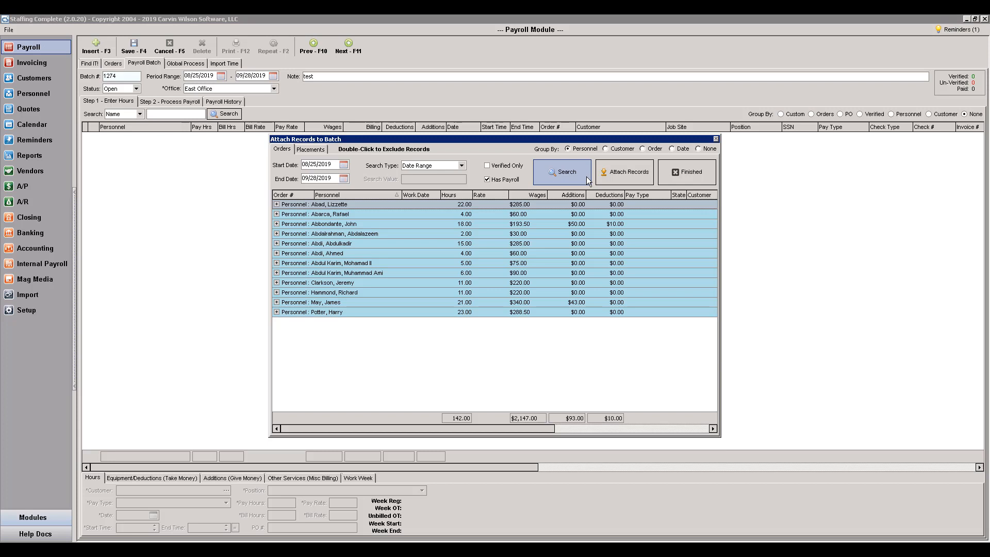
left_click(276, 204)
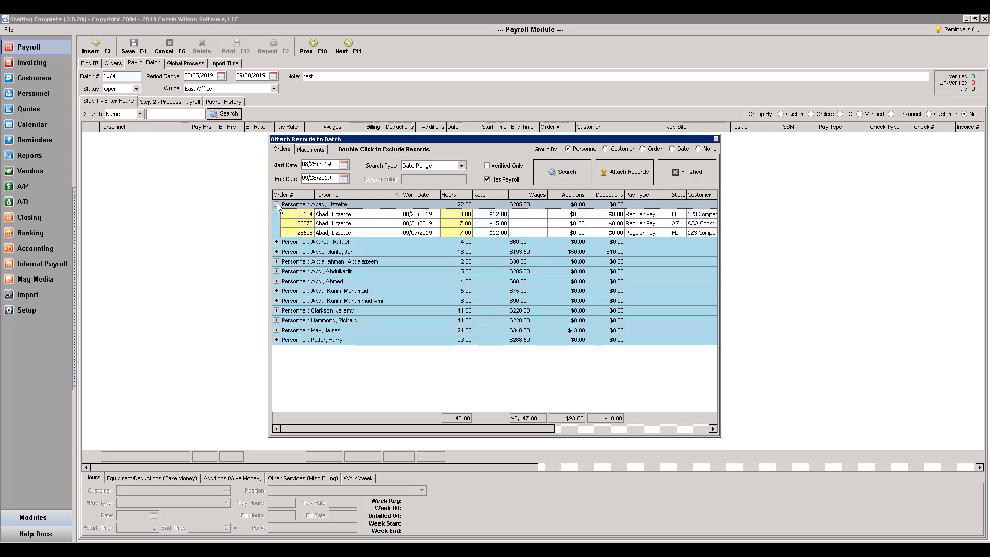
double_click(301, 215)
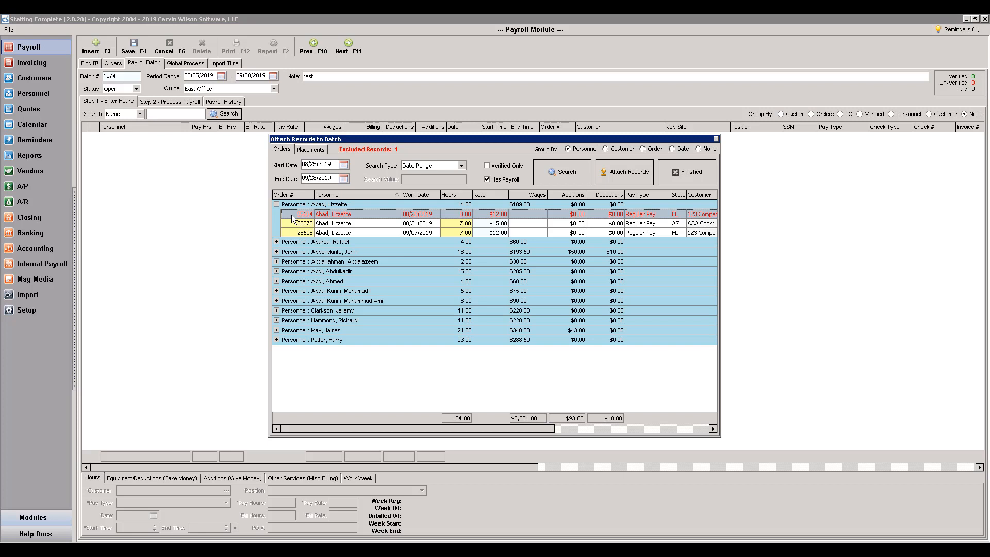
Attach the remaining order records to the batch, view the available placements and finish attaching.
left_click(643, 180)
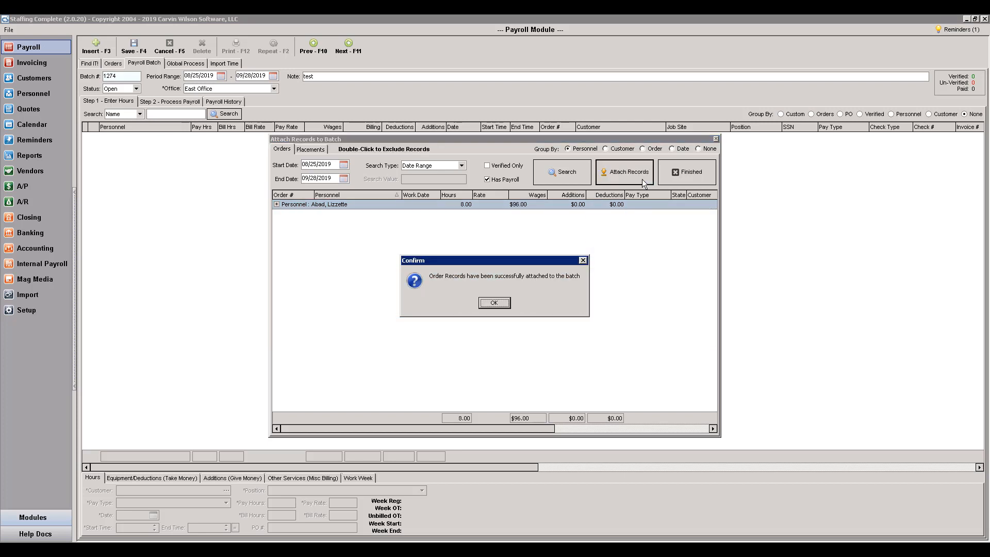
left_click(500, 303)
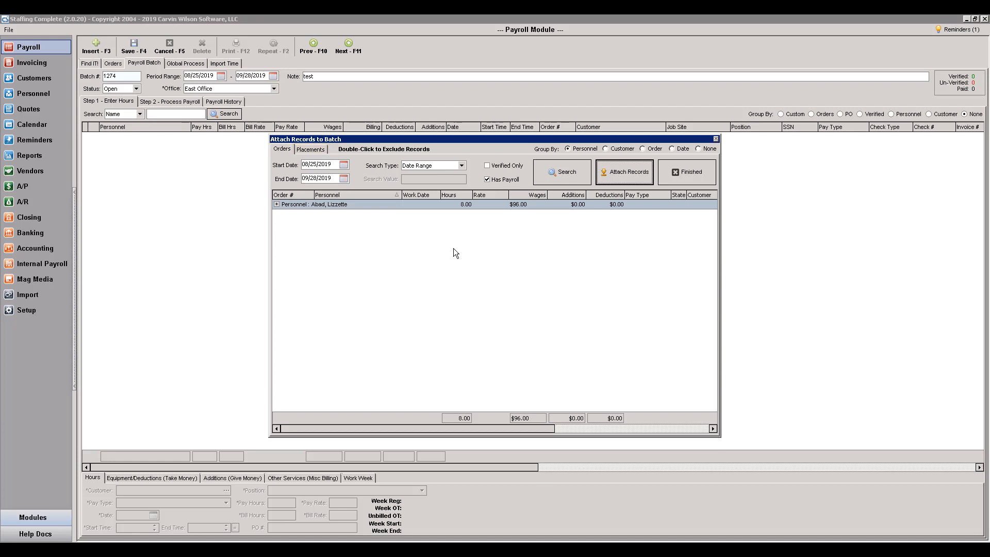
left_click(310, 149)
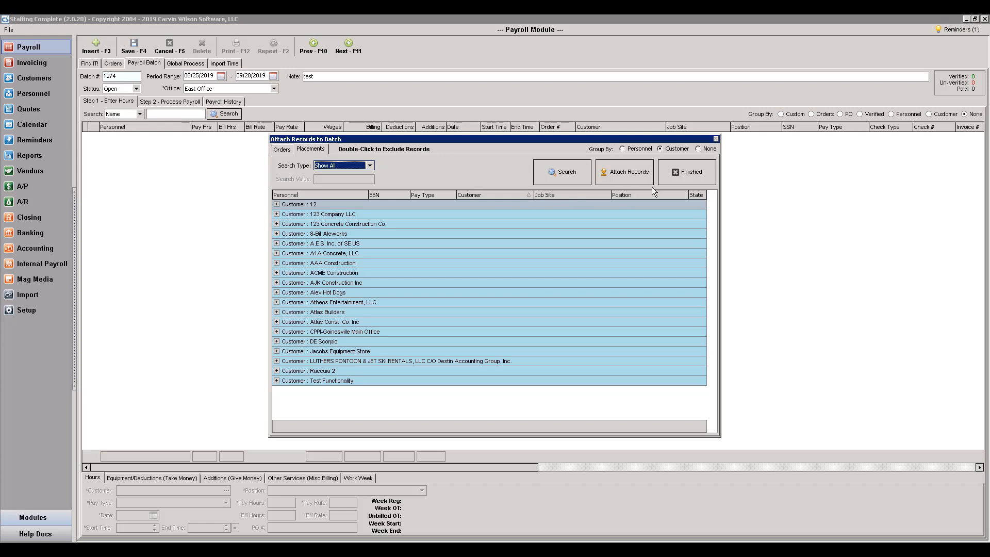
left_click(691, 175)
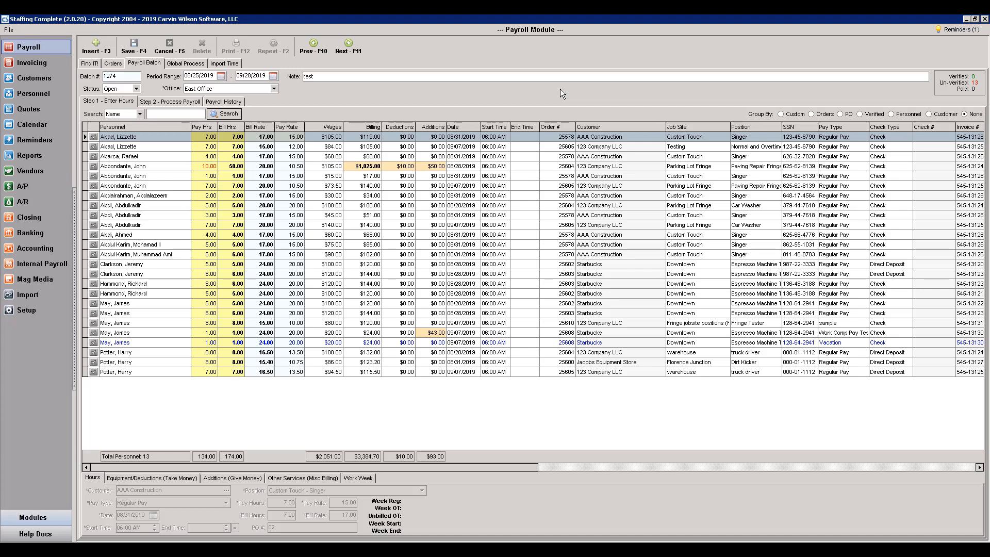
Review the options for detaching records from the payroll batch.
left_click(354, 217)
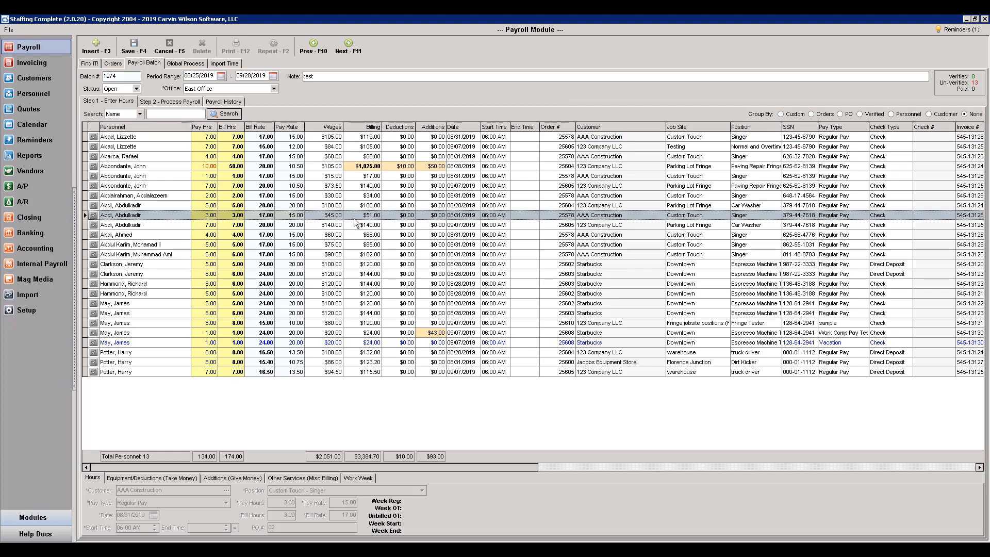
right_click(354, 222)
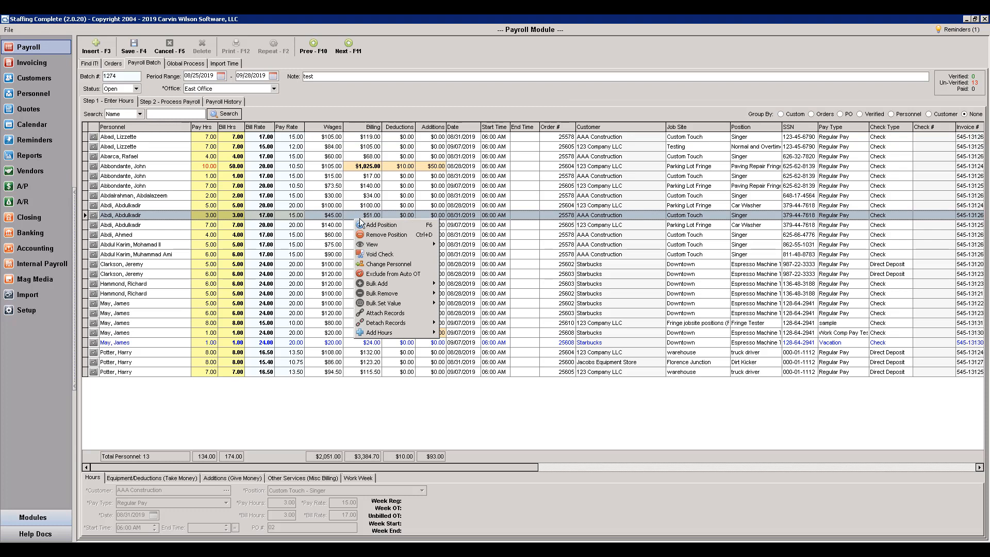
mouse_move(421, 322)
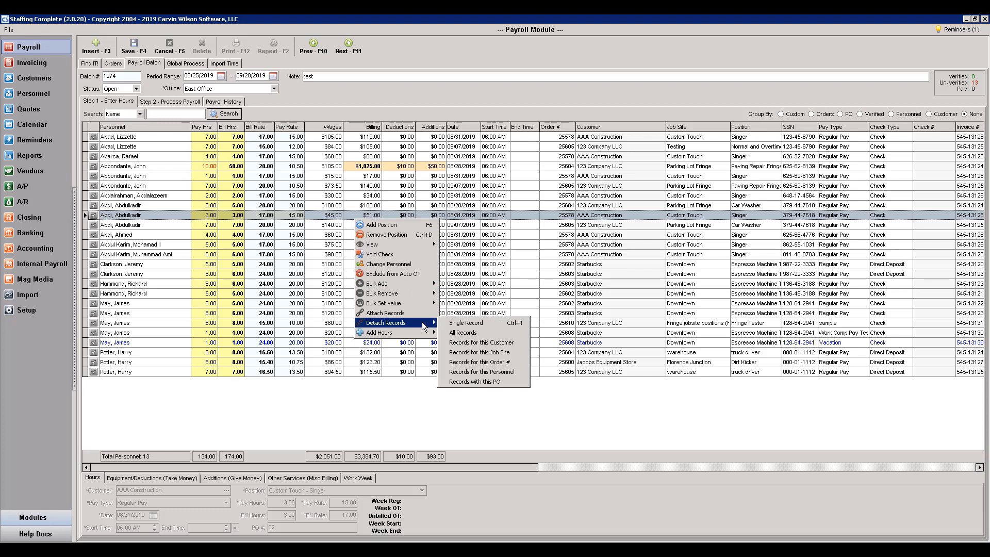
left_click(472, 92)
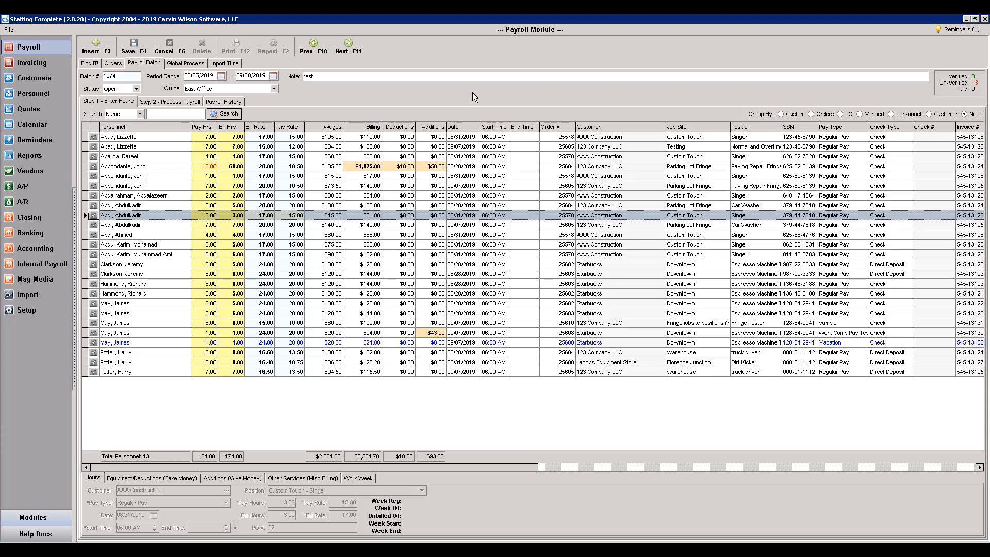
right_click(368, 186)
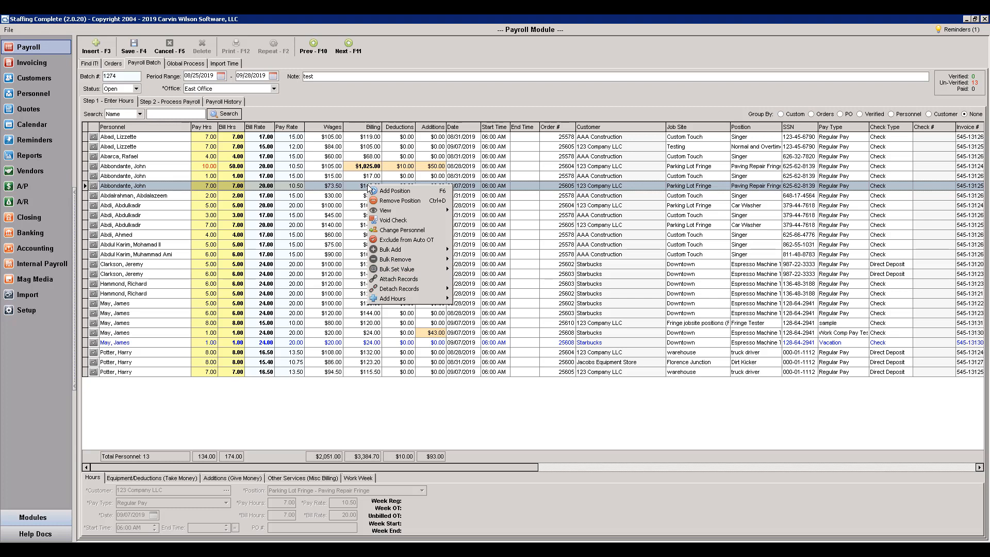
left_click(359, 186)
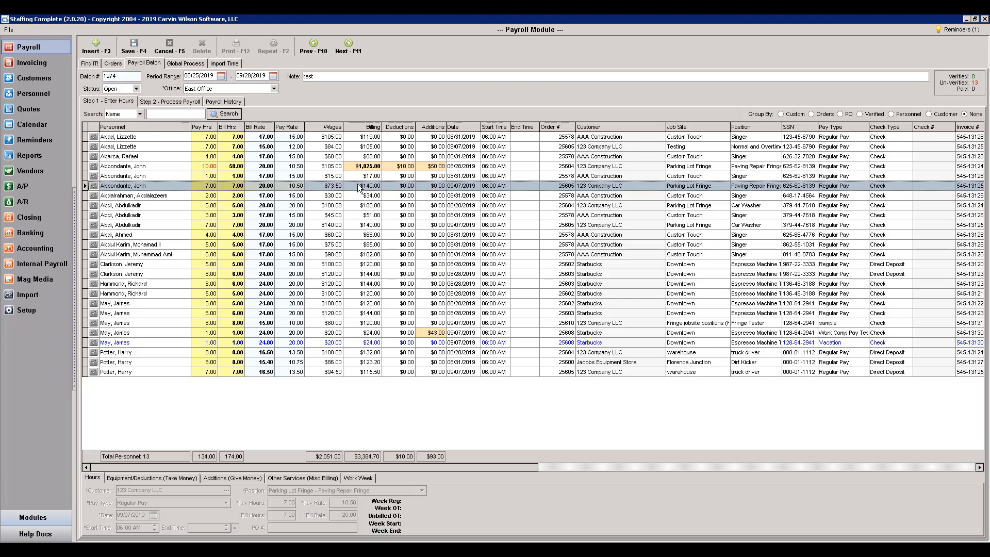
key("Up")
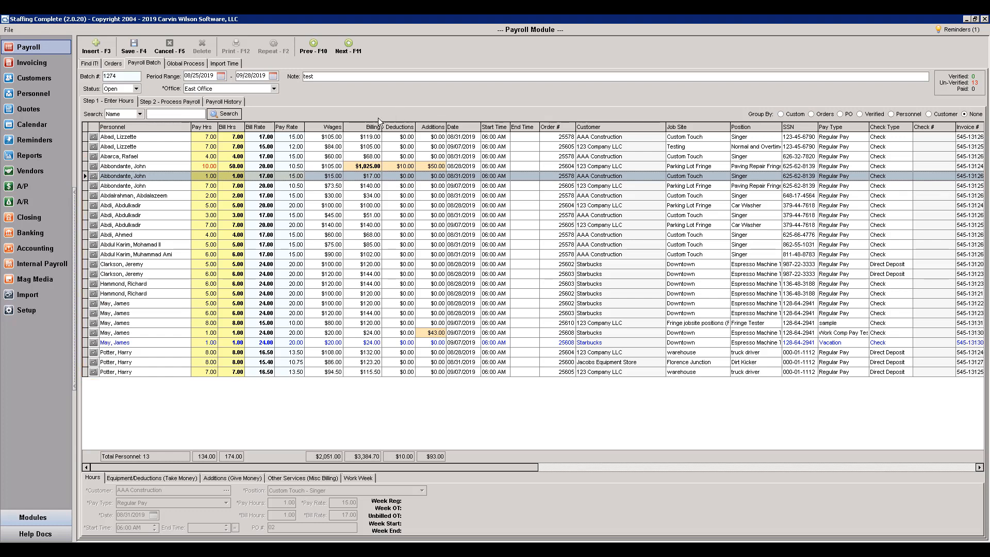
Mark the payroll entries in rows 3, 4, 8 and 11 of the batch as verified.
left_click(94, 157)
left_click(95, 167)
left_click(94, 165)
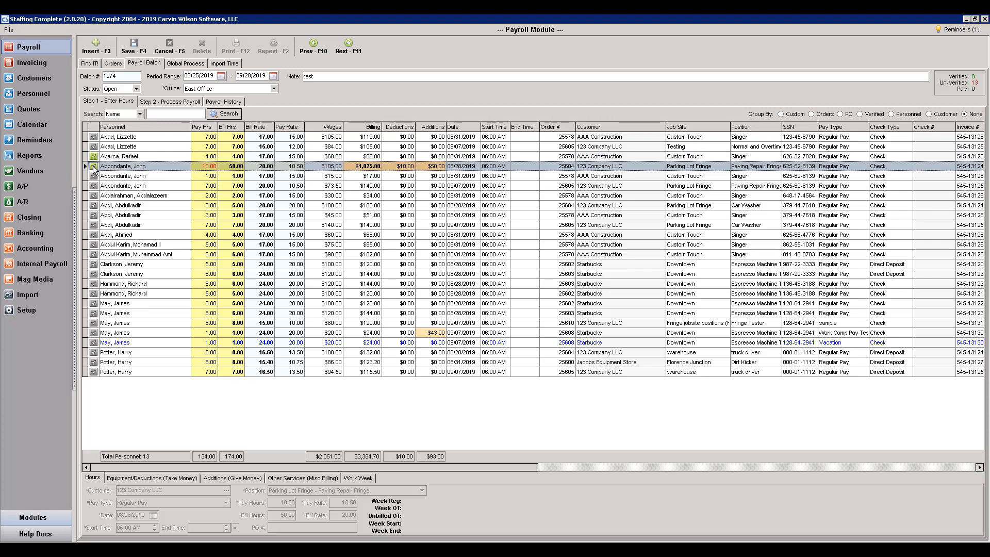
left_click(94, 205)
left_click(94, 205)
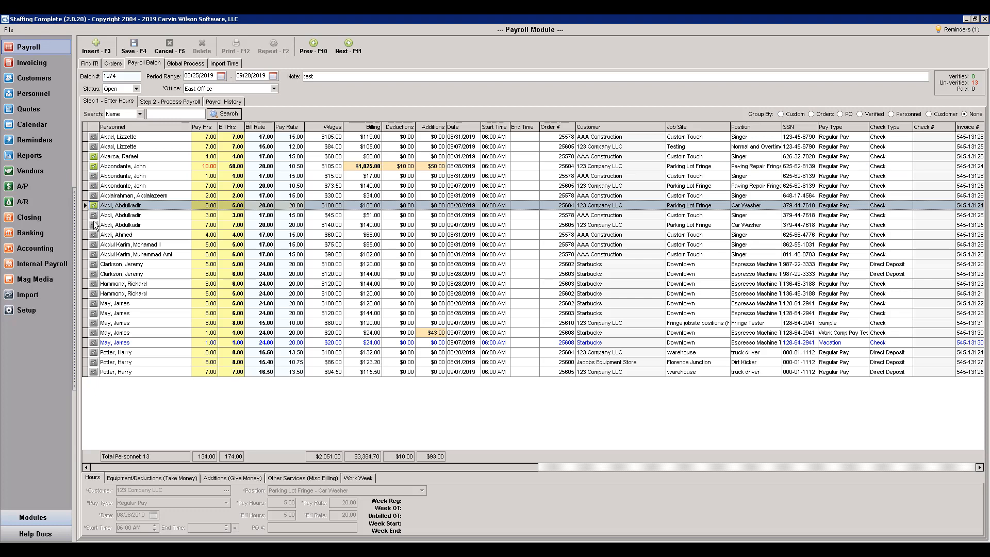
left_click(94, 235)
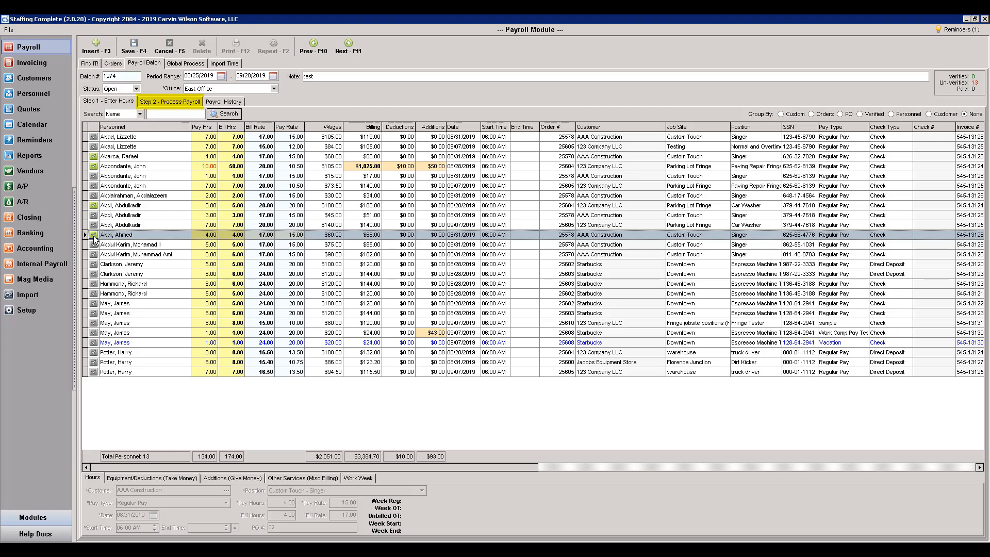
Process the verified payroll with Microsoft Print to PDF as the check printer and Only Process set to All, and print the check.
left_click(200, 104)
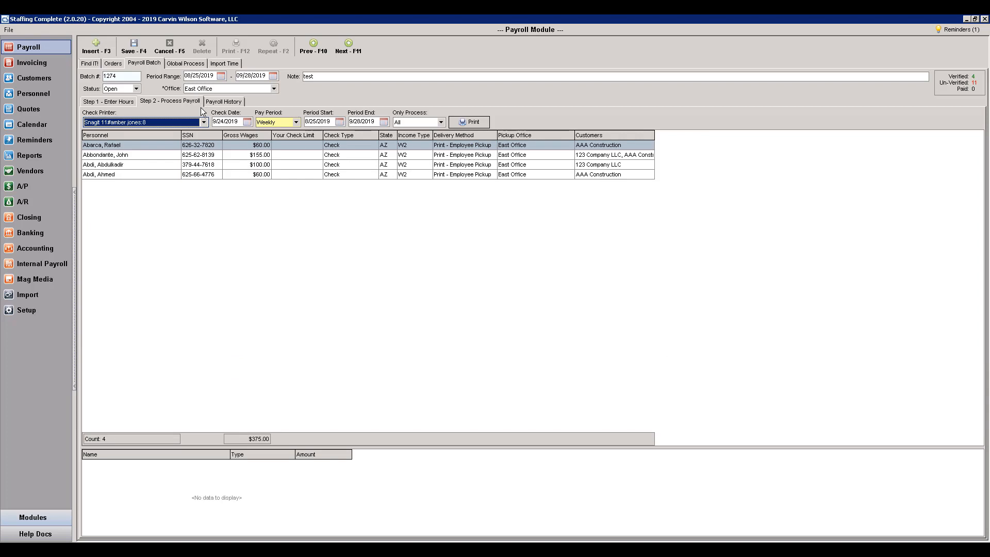
left_click(204, 122)
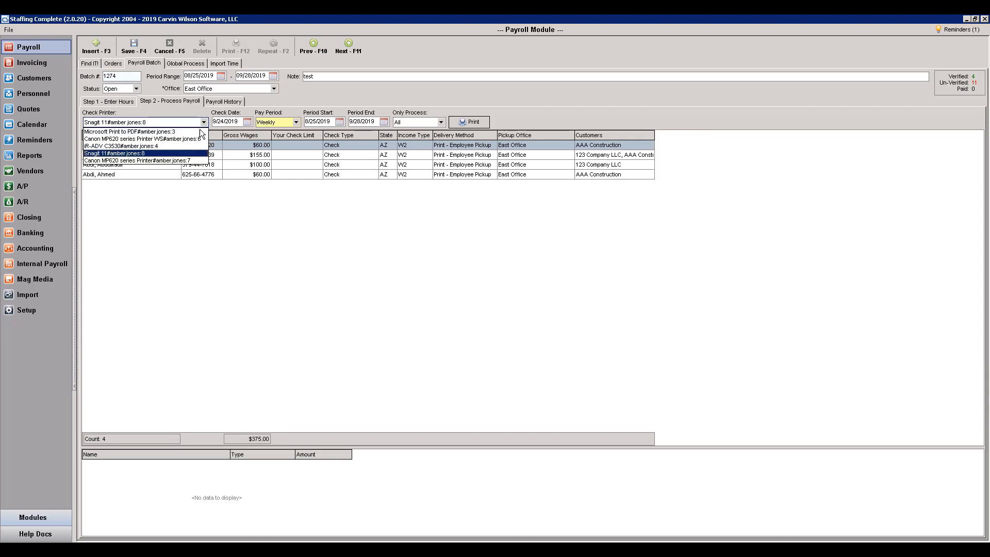
left_click(196, 132)
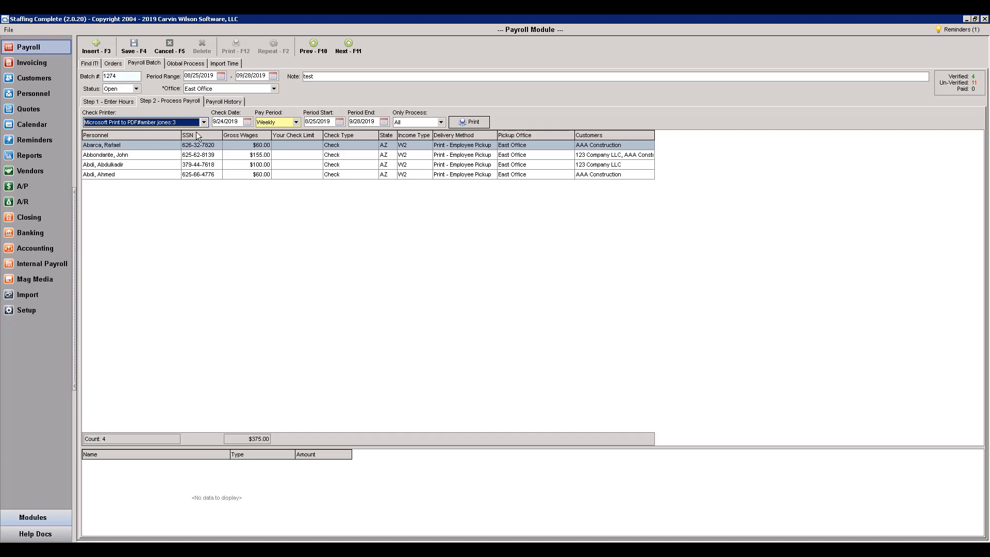
left_click(441, 122)
left_click(441, 122)
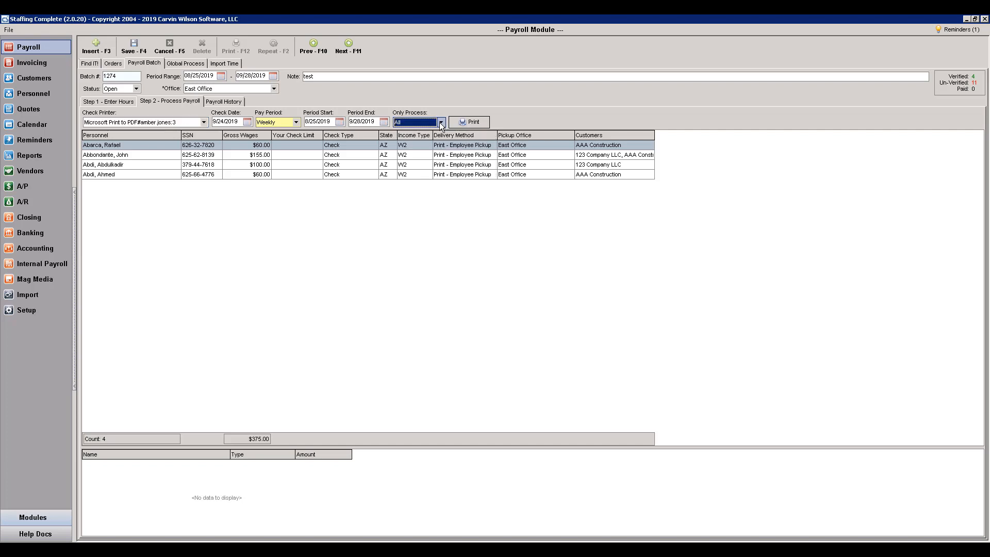
left_click(469, 122)
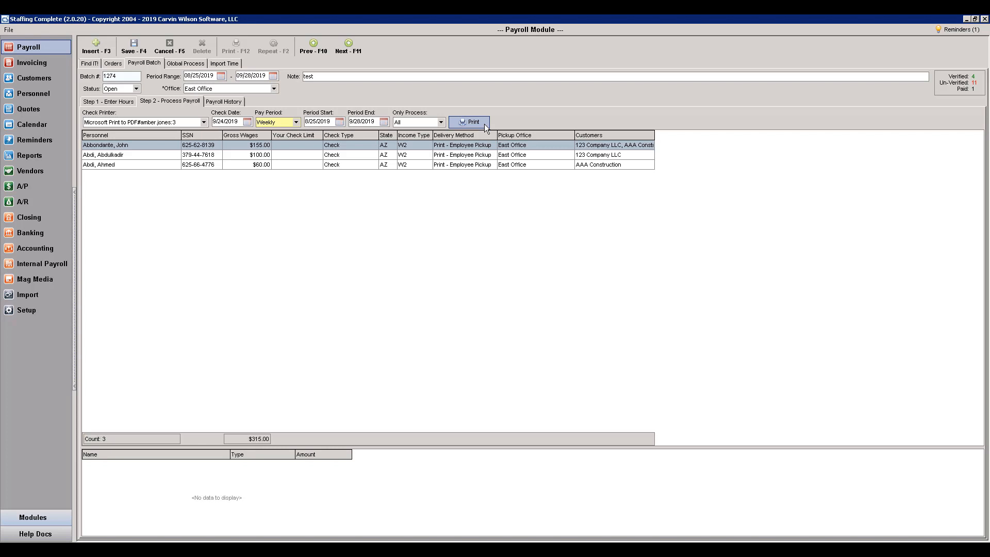
Open the batch's payroll history and look at the re-print option for the printed check.
left_click(242, 103)
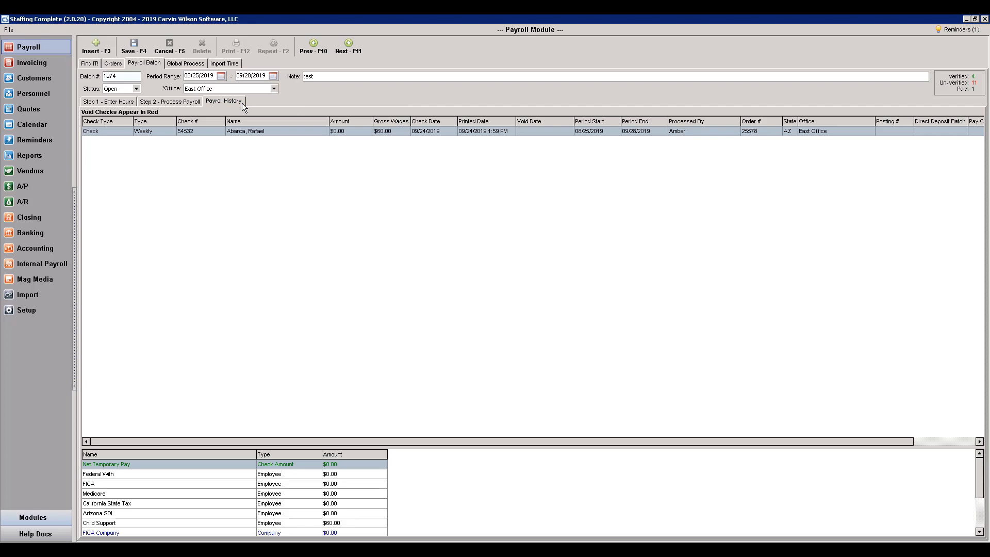
right_click(240, 131)
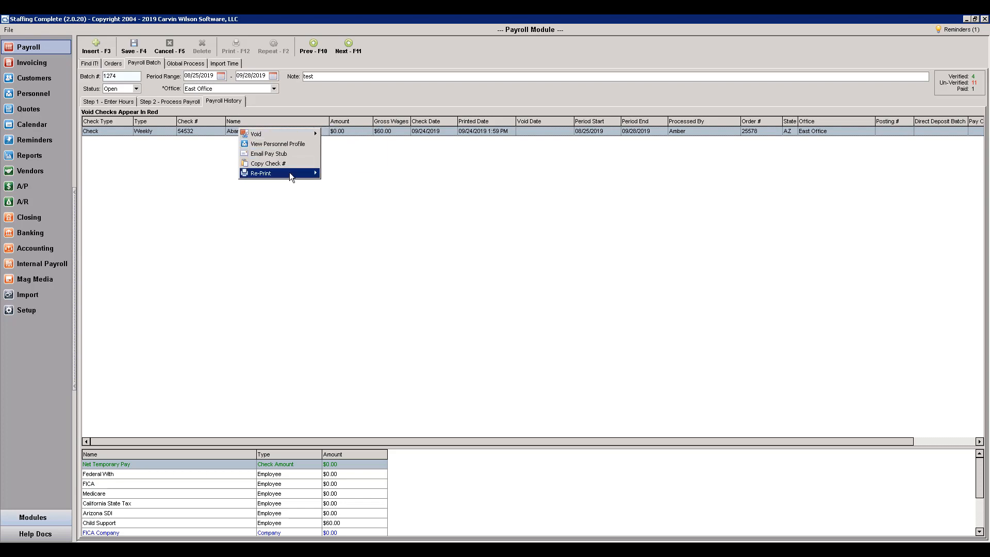
left_click(286, 205)
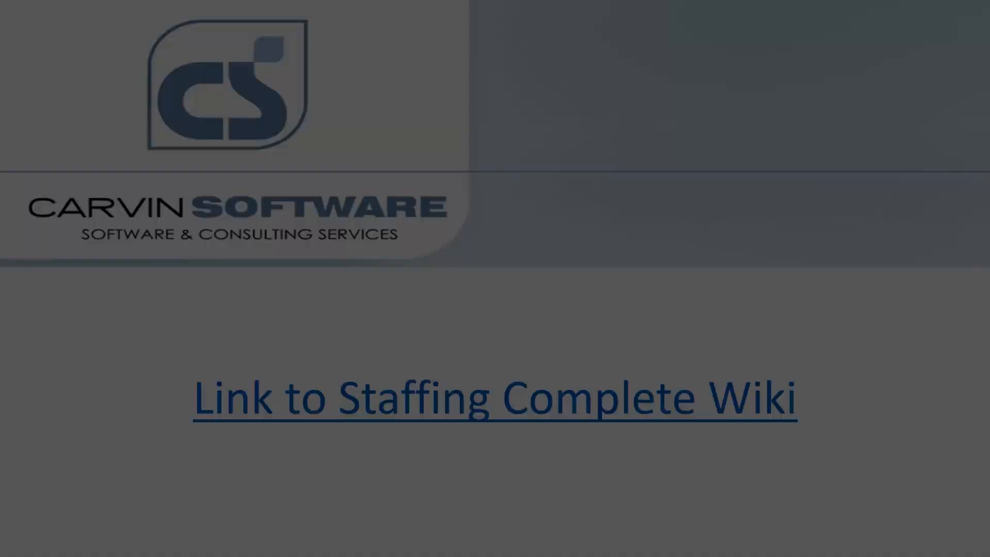